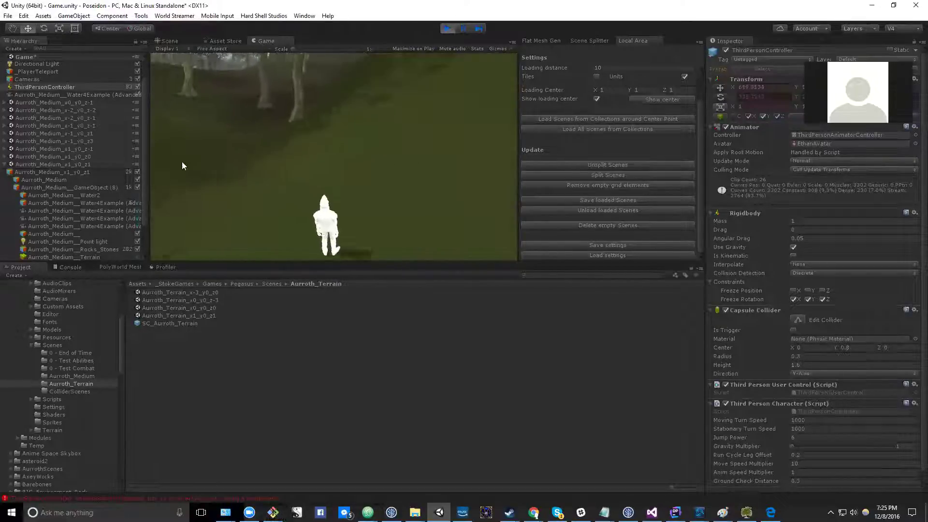
Step: Frame the ThirdPersonController in the Scene view and select the village terrain beneath it
click(170, 41)
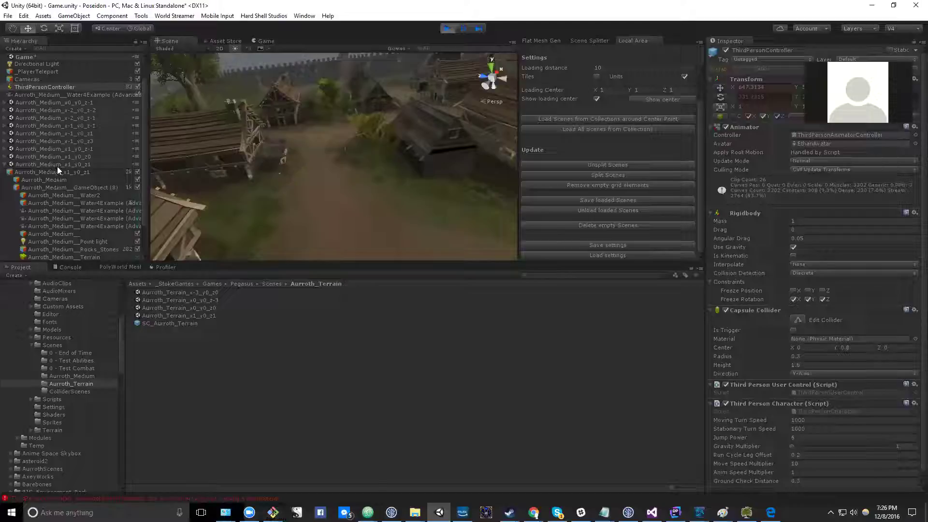
click(37, 86)
key(f)
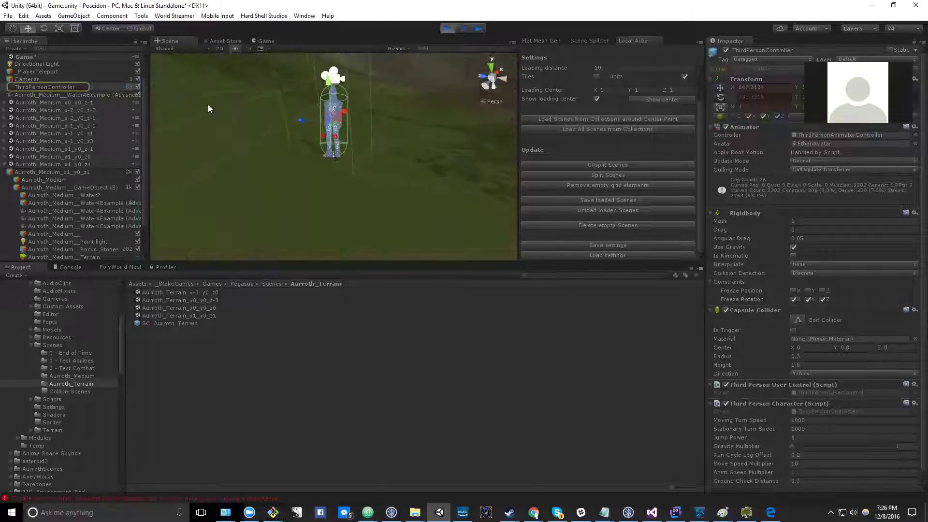
click(267, 189)
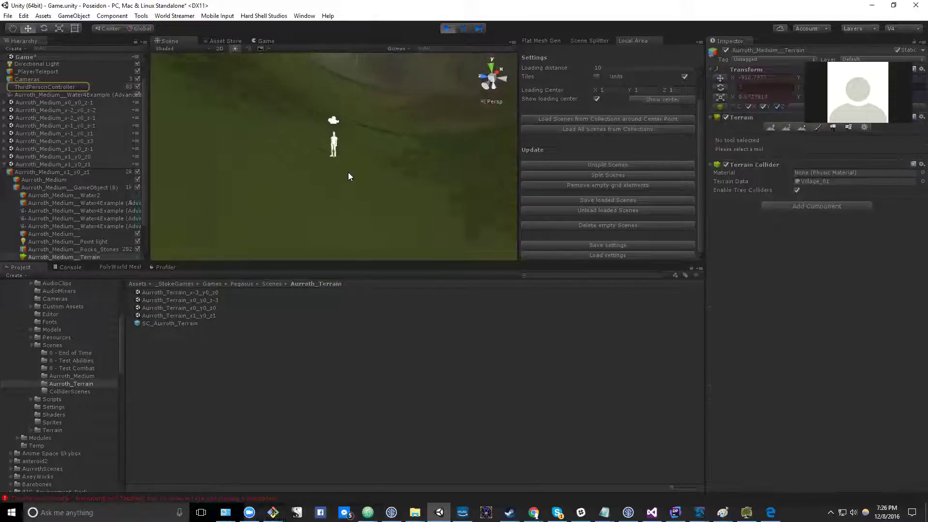
scroll(95, 210, down, 3)
click(138, 216)
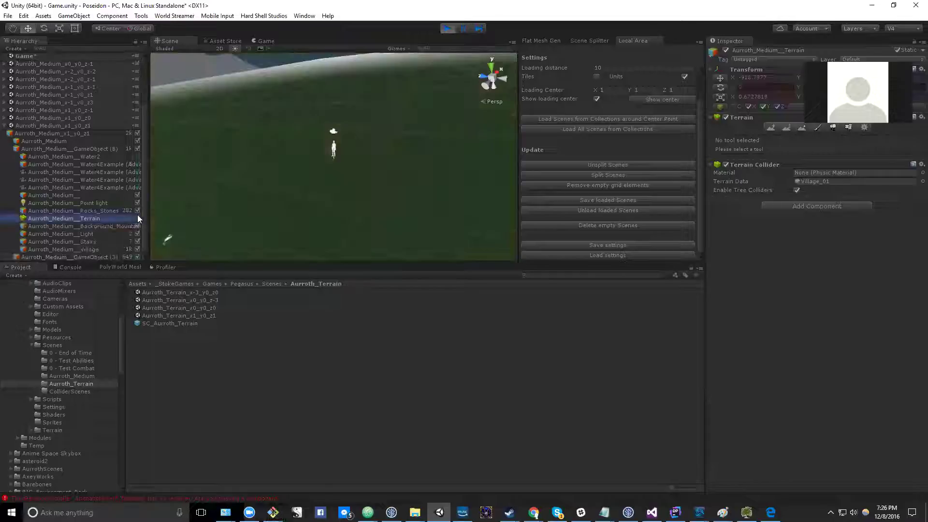